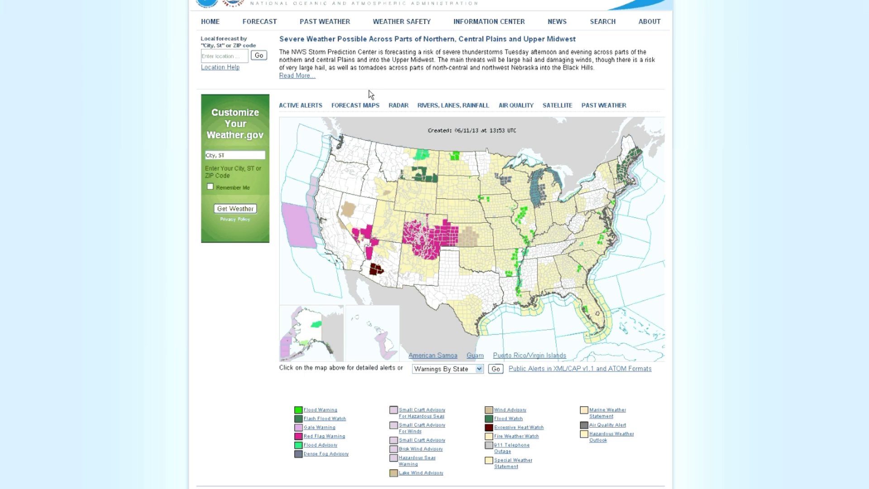
# - Load the local forecast for ZIP 39364 (2 Miles SW Toomsuba MS) and scroll to Additional Forecasts and Information
pyautogui.click(241, 61)
pyautogui.write('3')
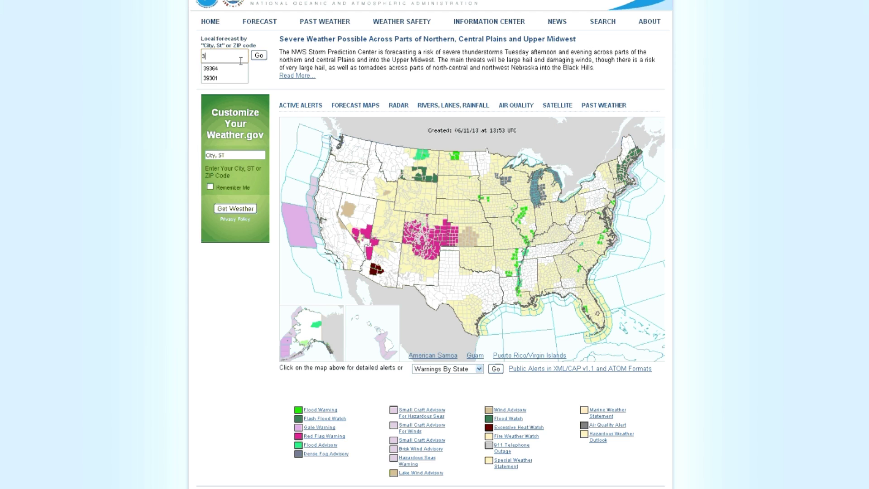
pyautogui.write('9364')
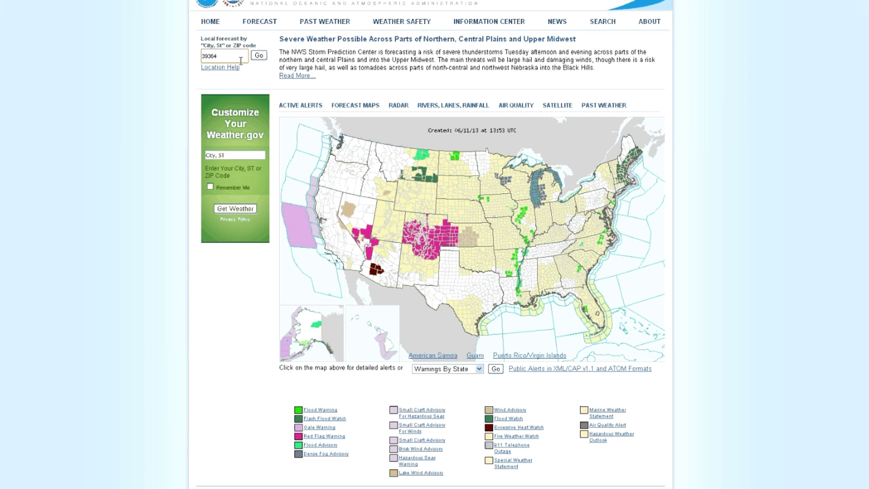
pyautogui.press('Return')
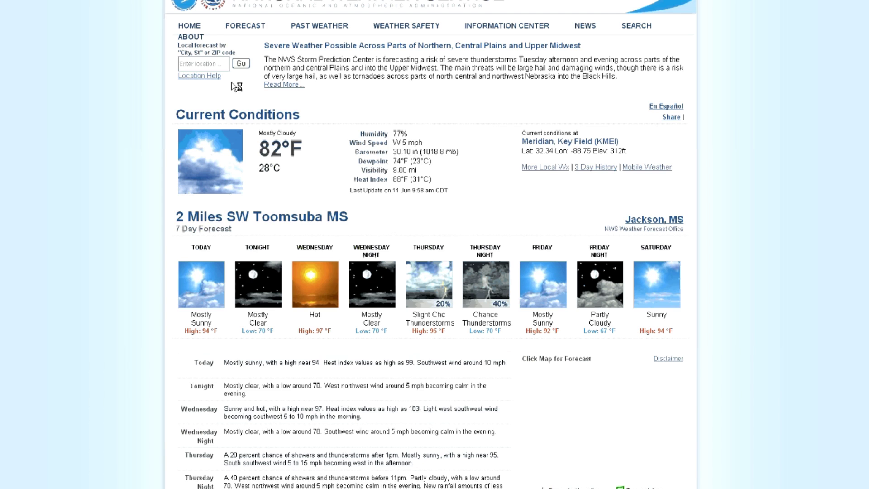
pyautogui.scroll(-3, 124, 194)
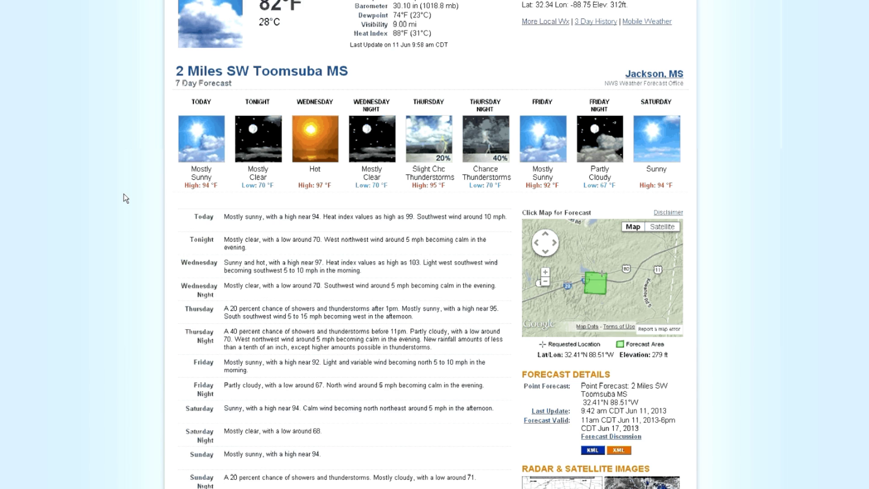
pyautogui.scroll(-8, 124, 193)
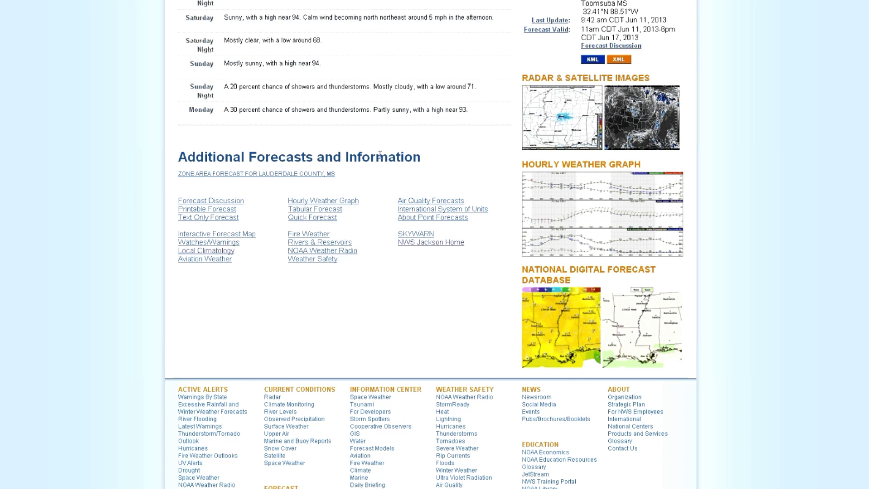
# - Visit the Local Climatology page, then go back through history to the NOAA National Weather Service home page
pyautogui.click(196, 255)
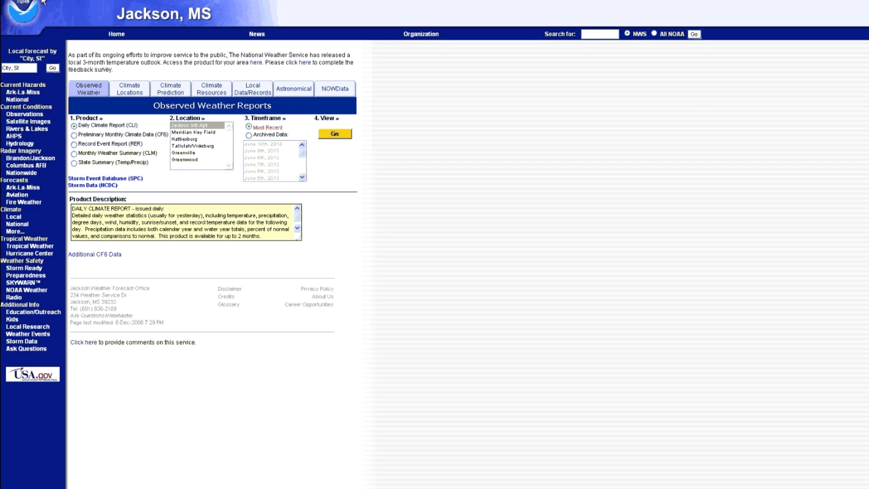
pyautogui.rightClick(17, 4)
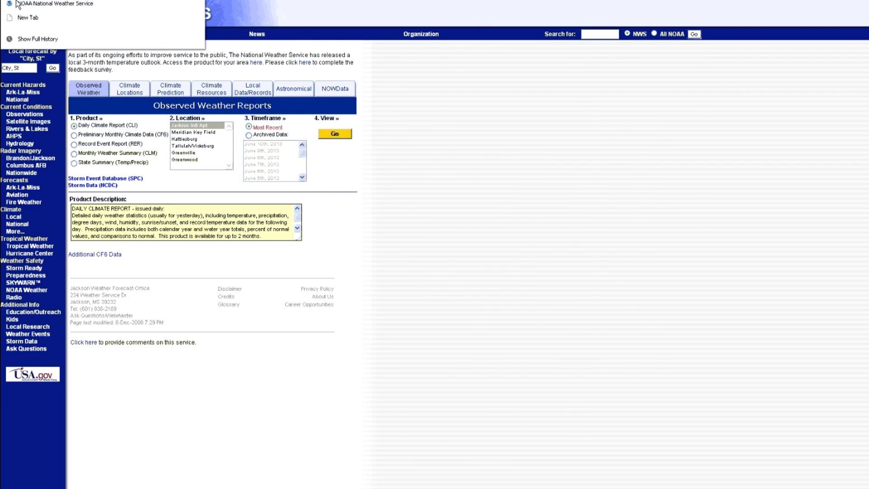
pyautogui.click(17, 3)
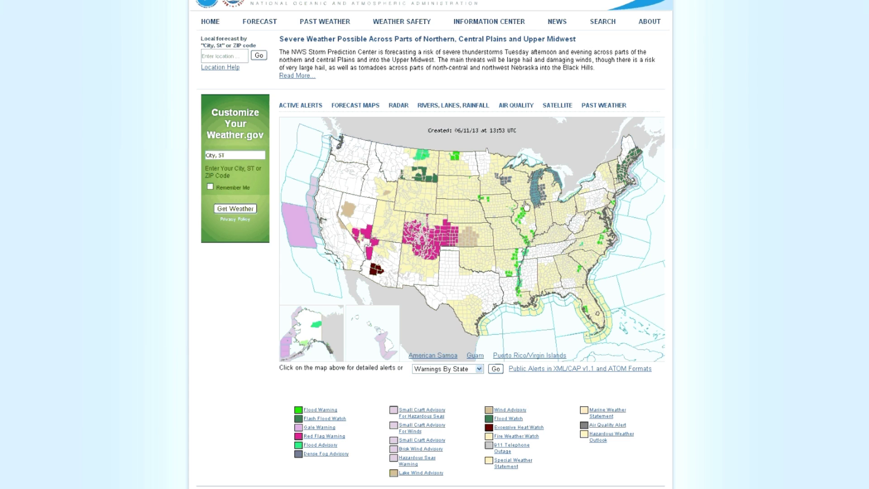
# - From the alerts map, open the Jackson, MS office's Climate > Local pages and its NOWData tab
pyautogui.click(536, 283)
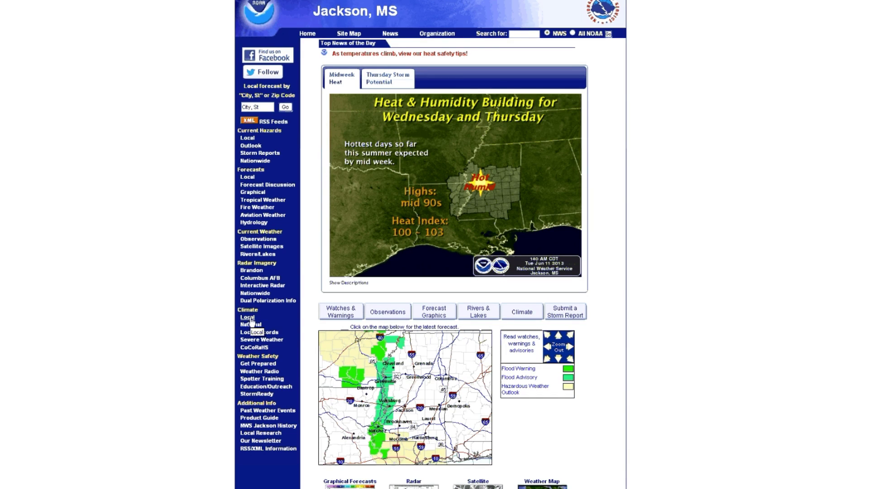
pyautogui.click(250, 318)
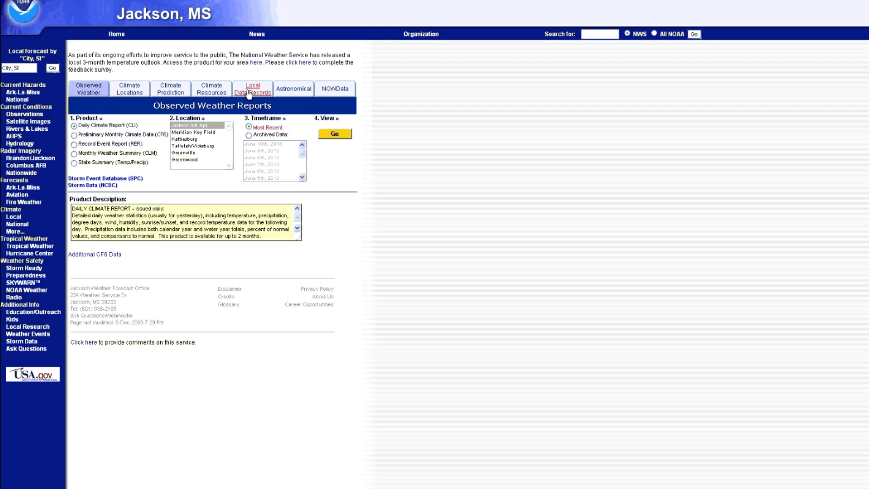
pyautogui.click(346, 91)
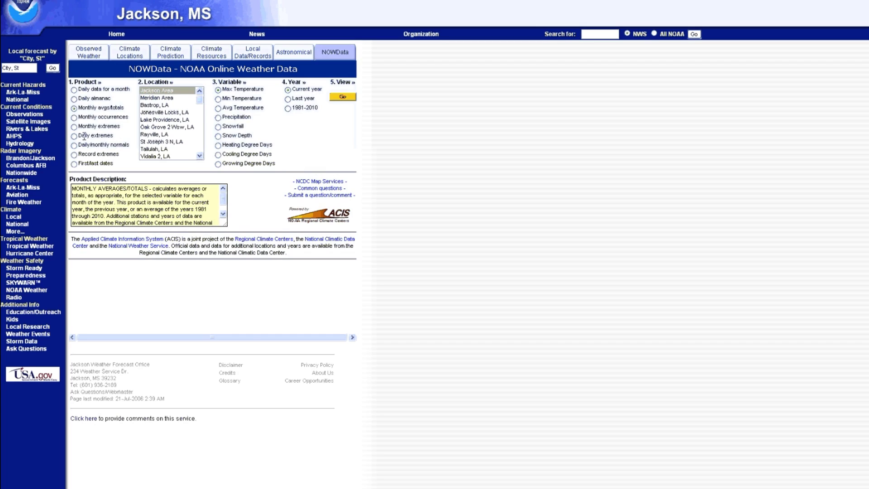
# - Choose First/last dates for Meridian Area with Min temp <= 32°F over the 1981-2010 period
pyautogui.click(74, 164)
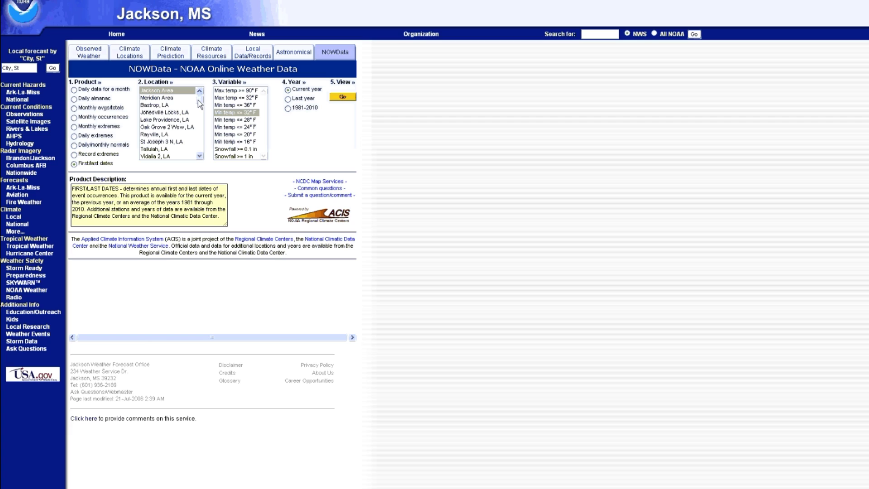
pyautogui.moveTo(199, 104); pyautogui.dragTo(199, 120)
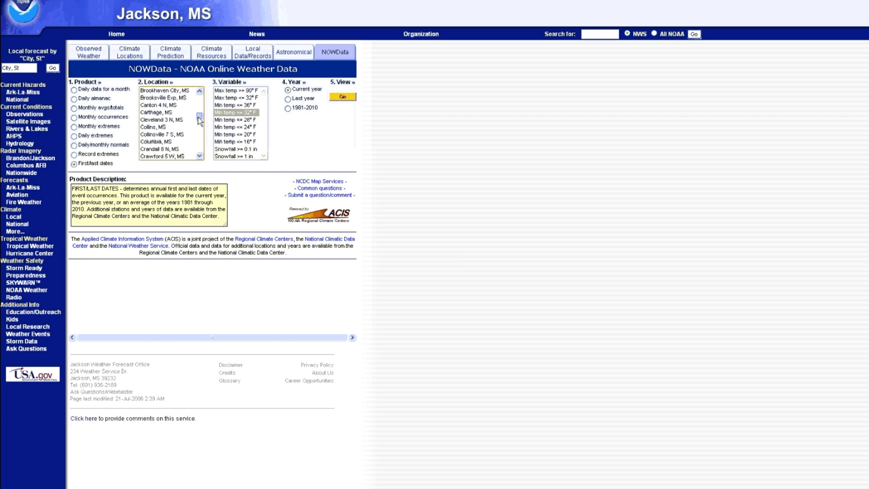
pyautogui.moveTo(199, 121); pyautogui.dragTo(200, 93)
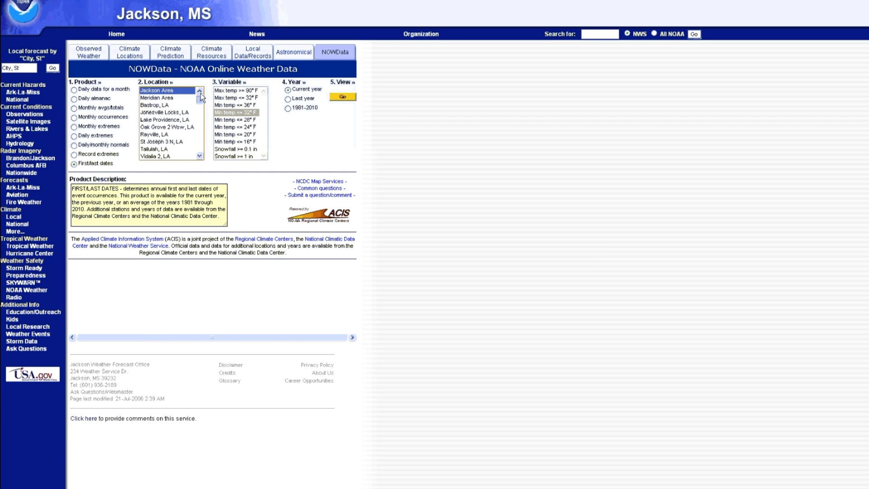
pyautogui.click(163, 97)
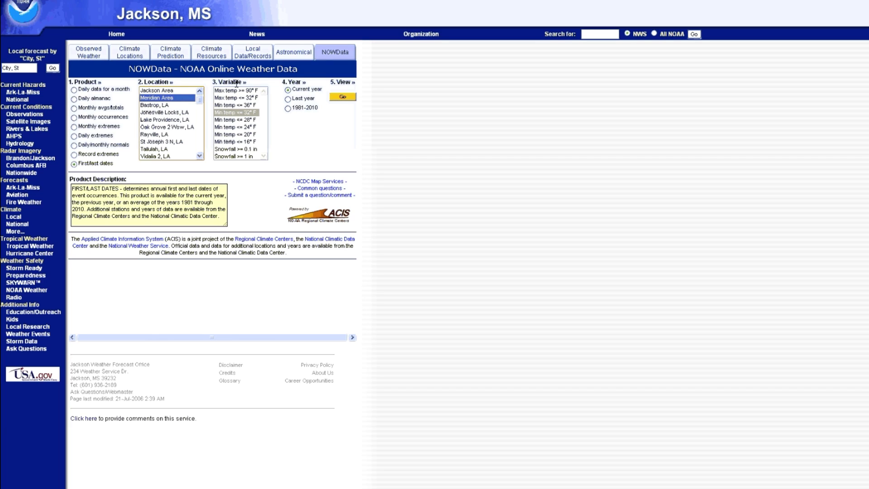
pyautogui.click(220, 113)
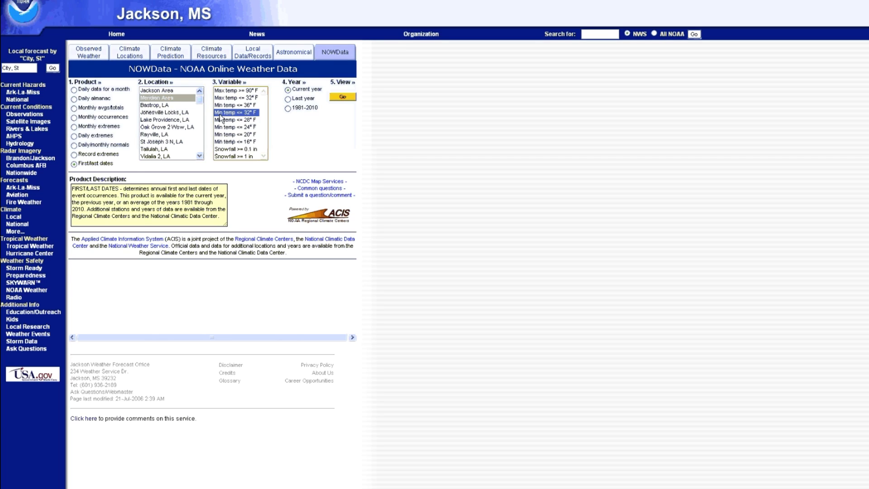
pyautogui.click(288, 109)
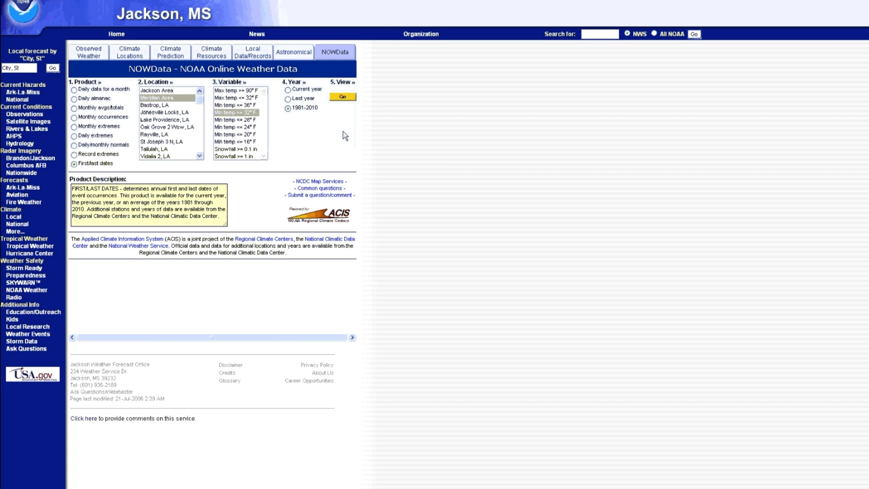
# - Generate the first/last freeze results, center the popup, and highlight the Mar 24 average last date
pyautogui.click(352, 100)
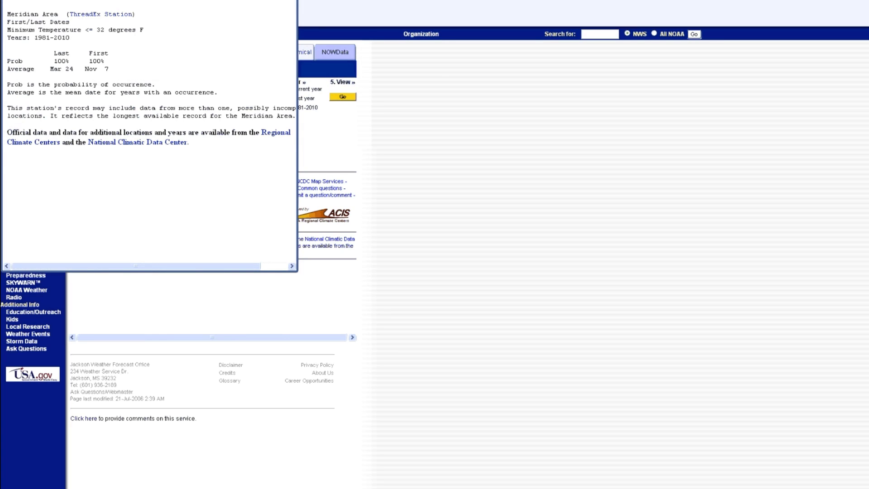
pyautogui.moveTo(213, 1); pyautogui.dragTo(368, 29)
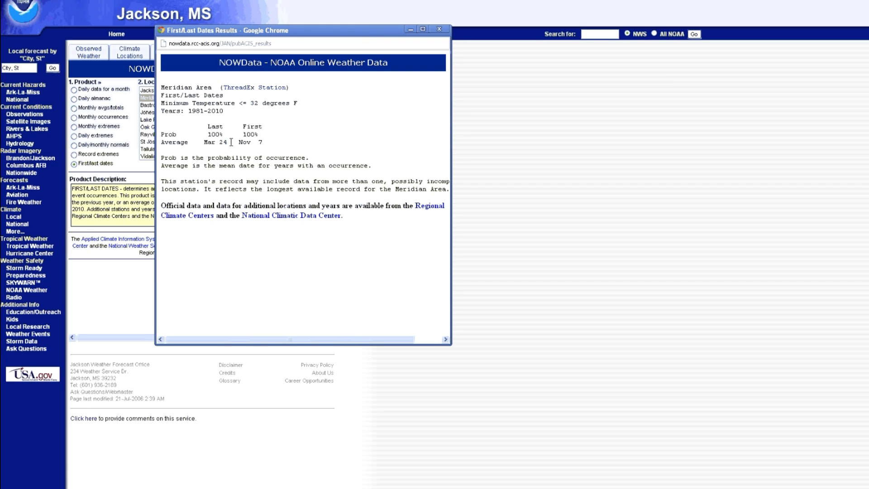
pyautogui.moveTo(232, 142); pyautogui.dragTo(263, 142)
pyautogui.click(229, 146)
pyautogui.moveTo(229, 146); pyautogui.dragTo(199, 144)
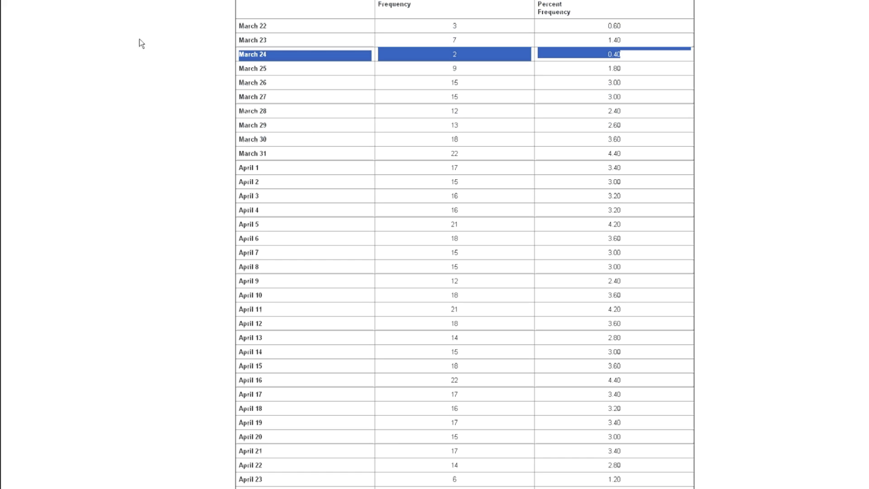
pyautogui.click(139, 38)
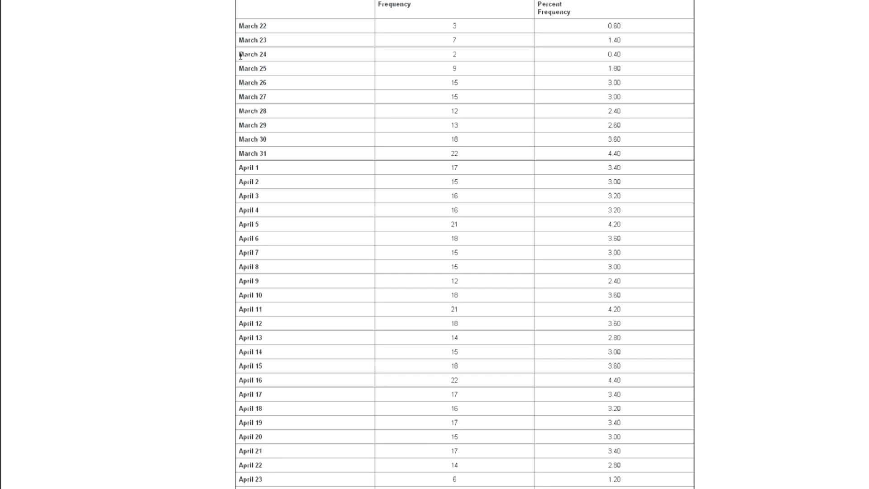
pyautogui.moveTo(241, 55); pyautogui.dragTo(678, 57)
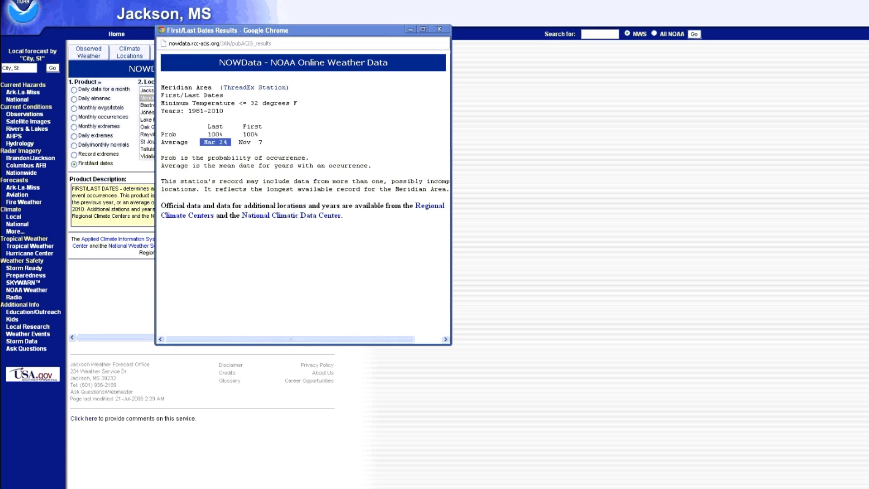
# - Clear the Mar 24 highlight and close the first/last dates results window
pyautogui.click(325, 148)
pyautogui.click(440, 30)
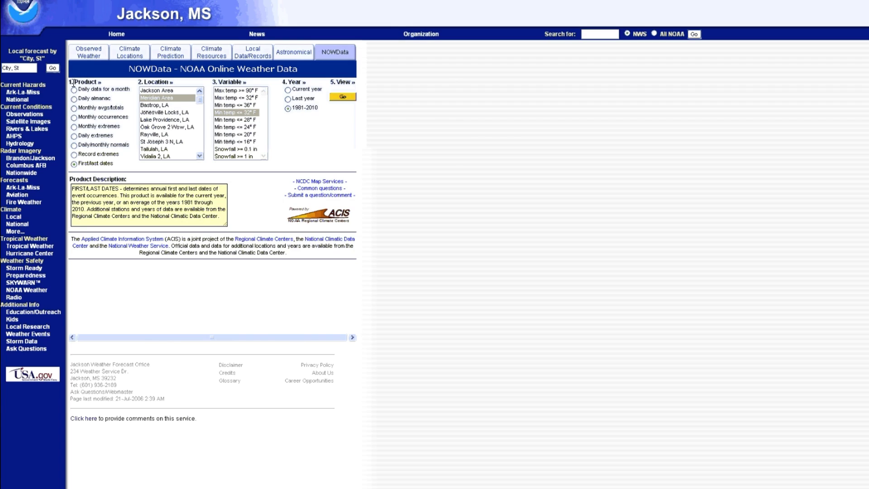
# - Run Monthly occurrences for Meridian Area, Min temp <= 32°F, then widen and center the results window
pyautogui.click(74, 117)
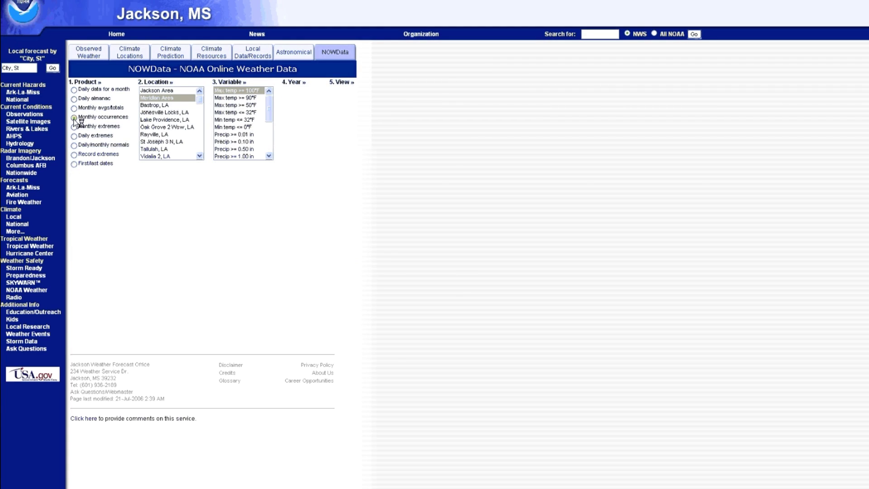
pyautogui.click(144, 98)
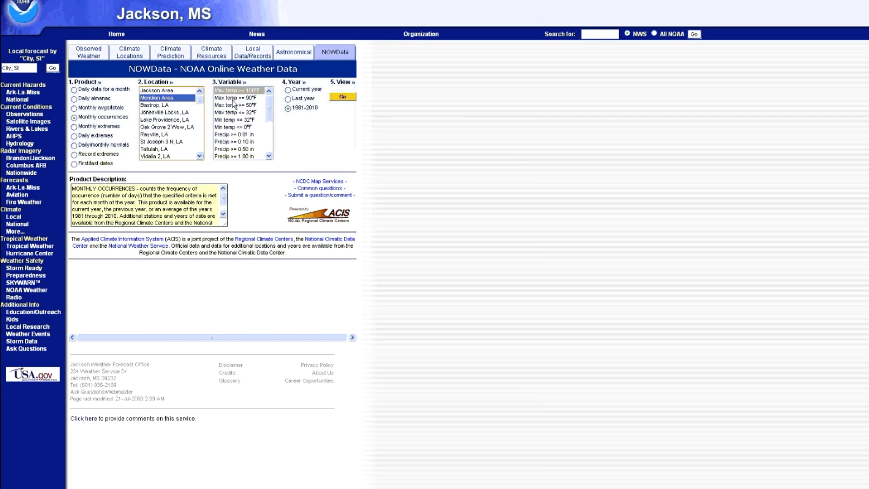
pyautogui.click(227, 121)
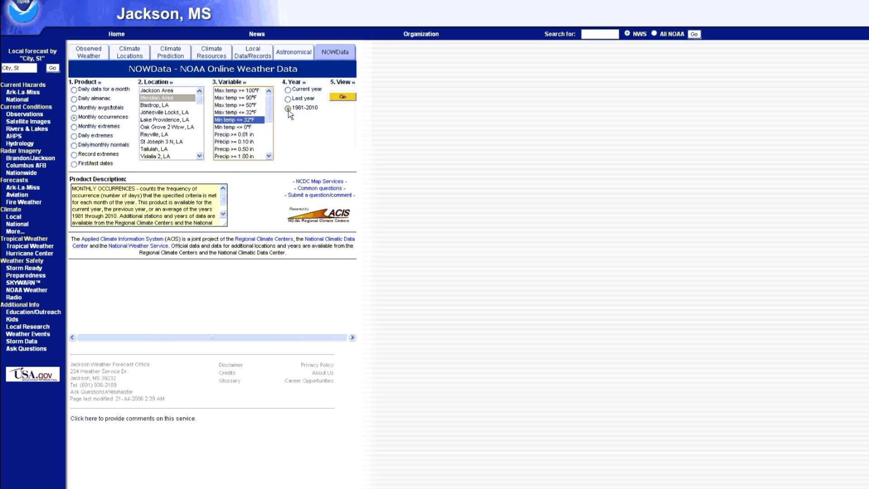
pyautogui.click(343, 98)
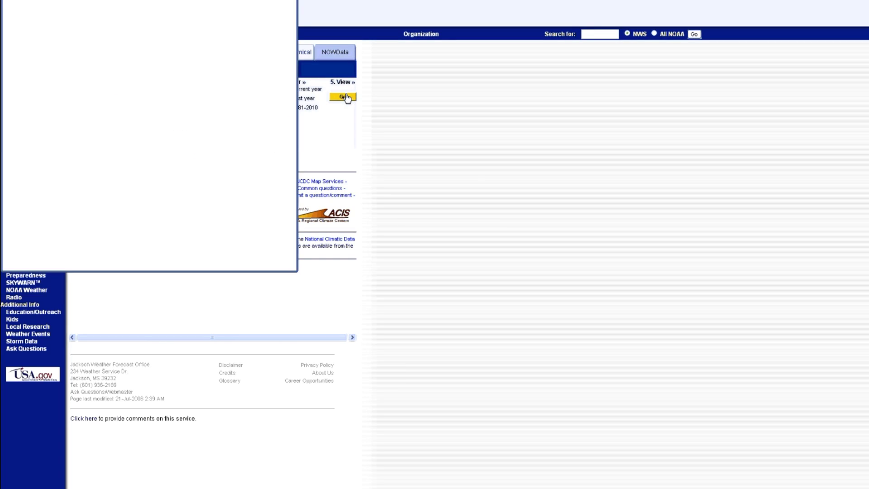
pyautogui.moveTo(295, 272); pyautogui.dragTo(465, 199)
pyautogui.moveTo(305, 0); pyautogui.dragTo(417, 60)
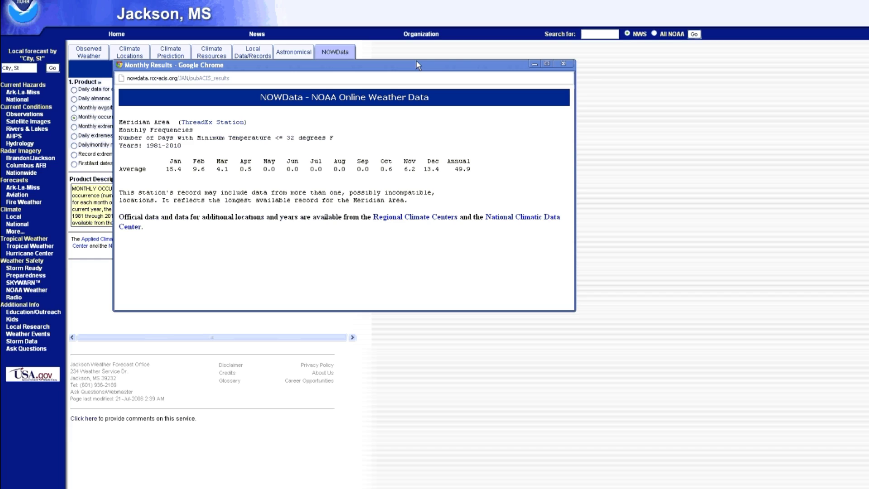